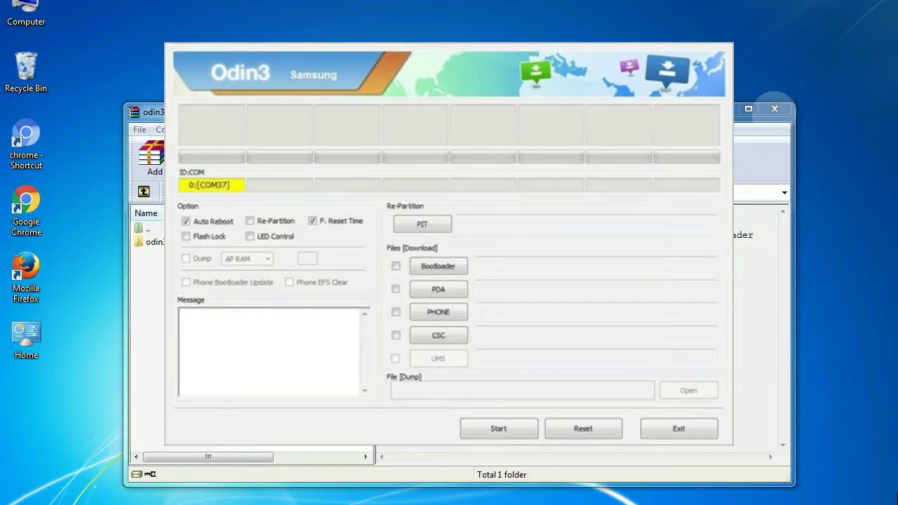
Close the WinRAR archive window behind Odin3 to reveal the completed PASS flash.
click(774, 109)
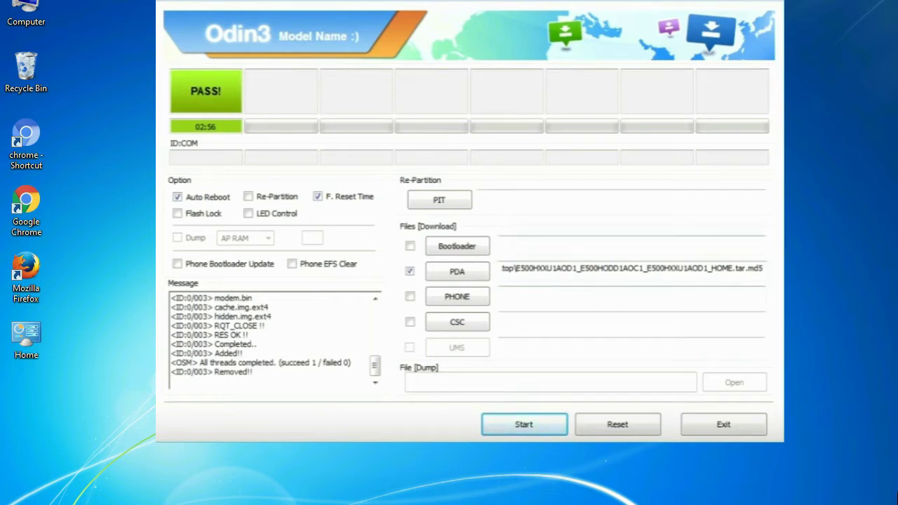
Close Odin3 with Alt+F4, returning to the desktop with the Odin_v3.09 archive.
key(alt+F4)
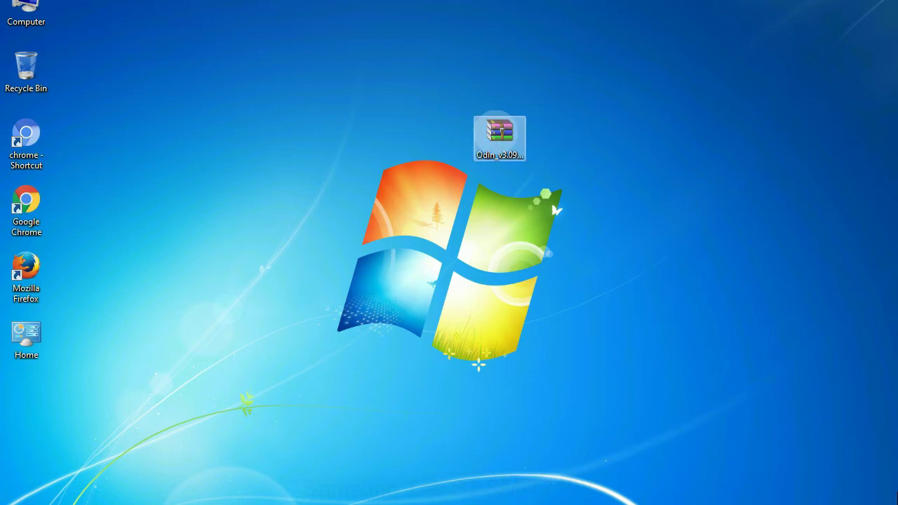
Extract Odin_v3.09.zip to the desktop and run Odin3 v3.09.exe as administrator.
right_click(496, 132)
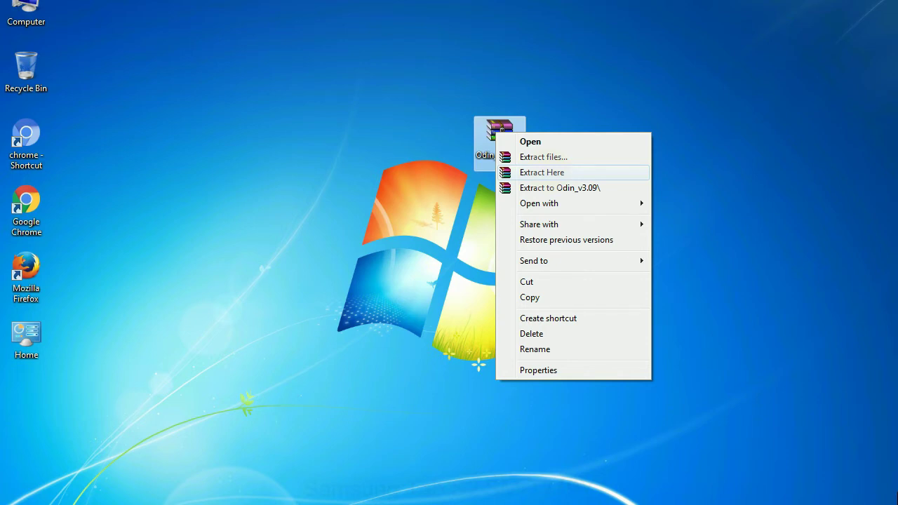
click(547, 171)
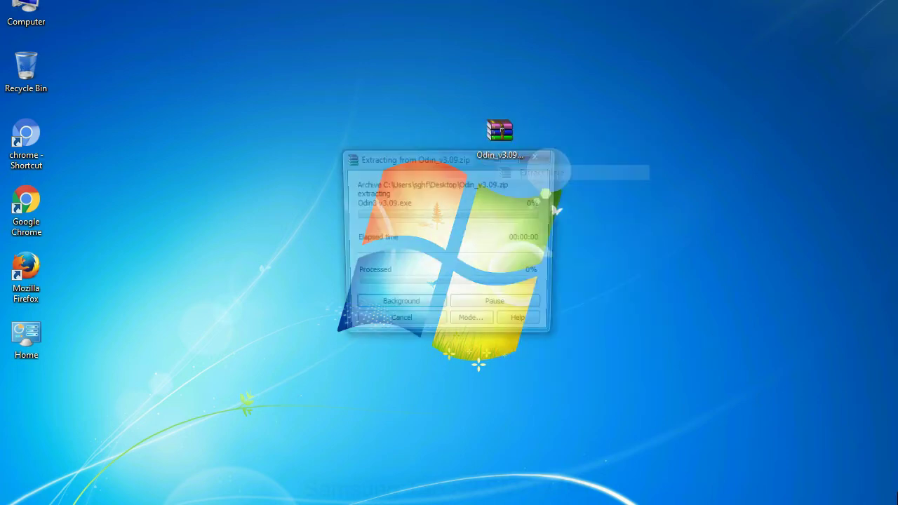
double_click(382, 136)
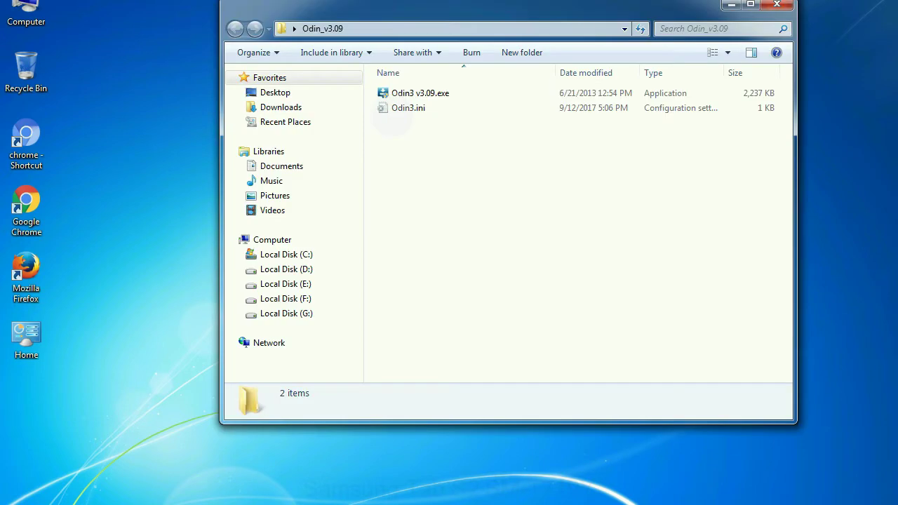
right_click(407, 95)
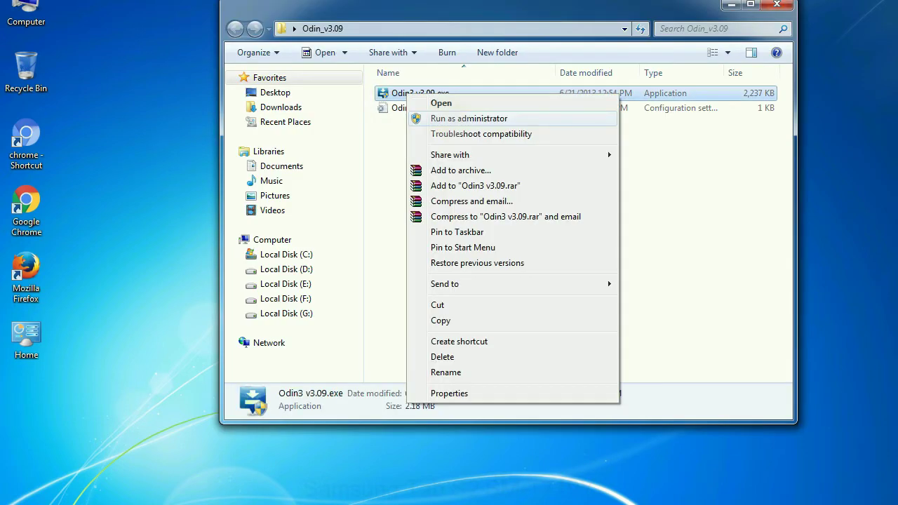
click(469, 118)
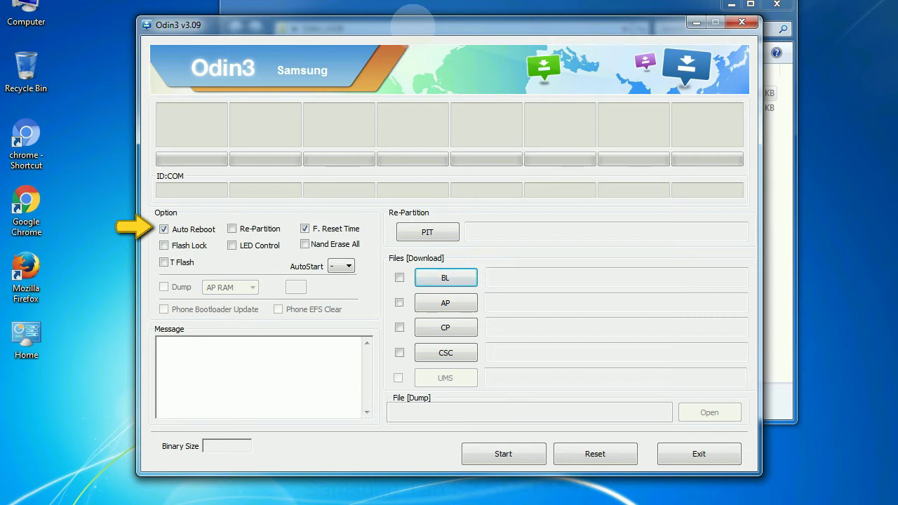
Move the Odin3 window slightly up and to the right.
drag(414, 24, 449, 5)
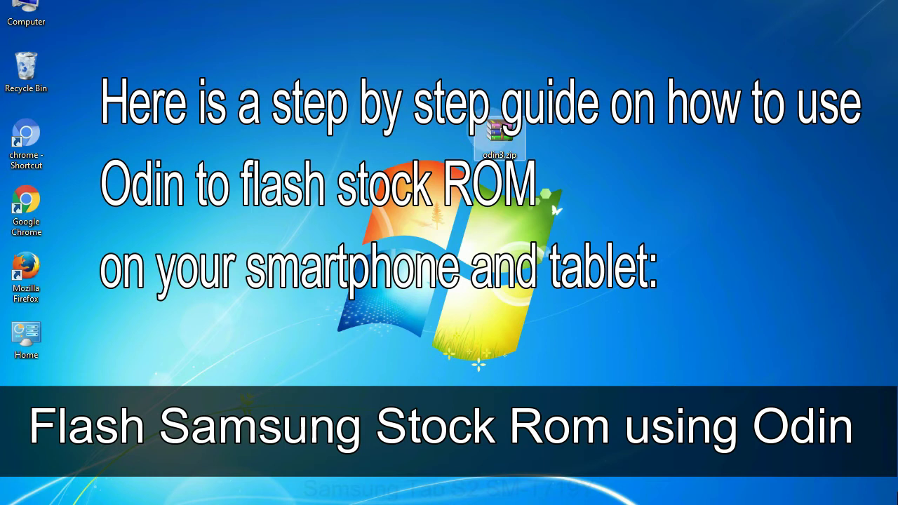
click(500, 140)
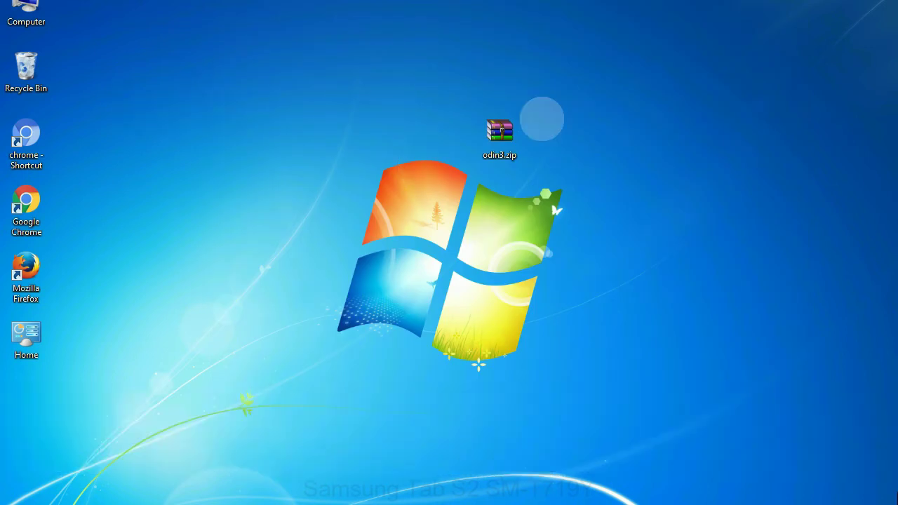
click(490, 132)
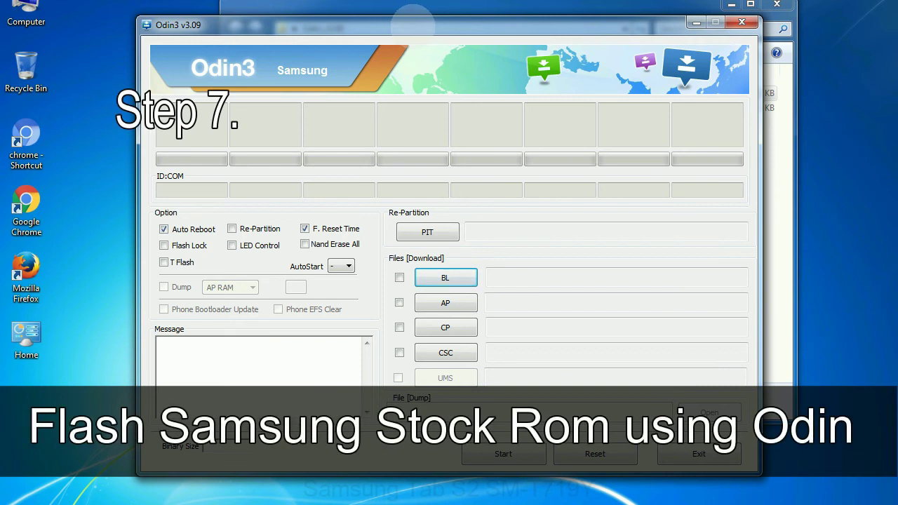
drag(414, 18, 445, 7)
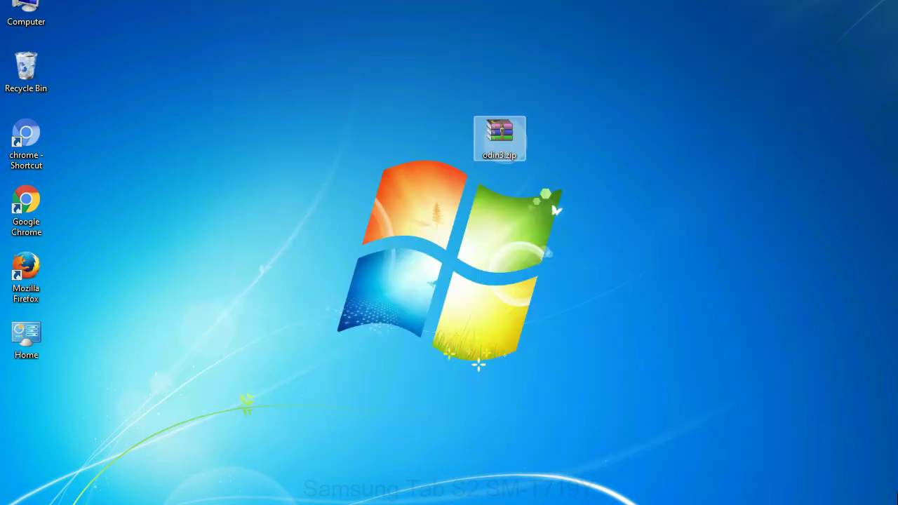
click(561, 132)
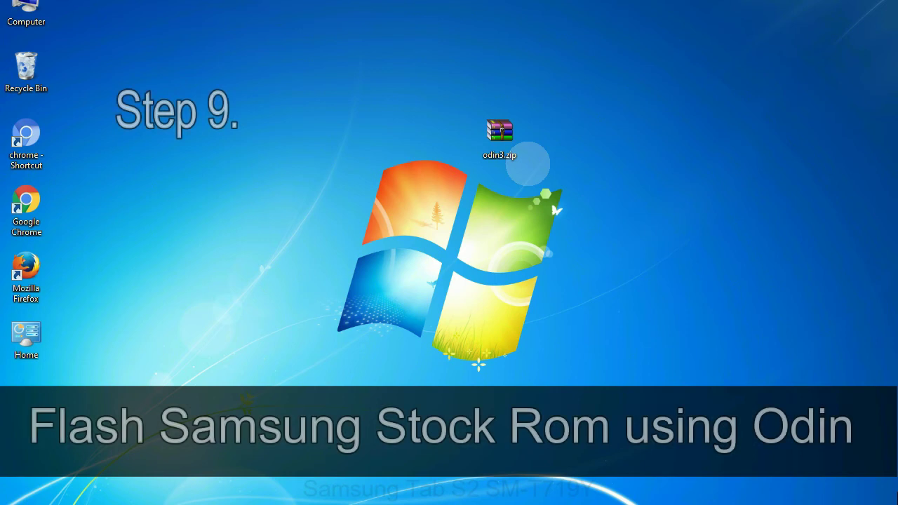
click(519, 140)
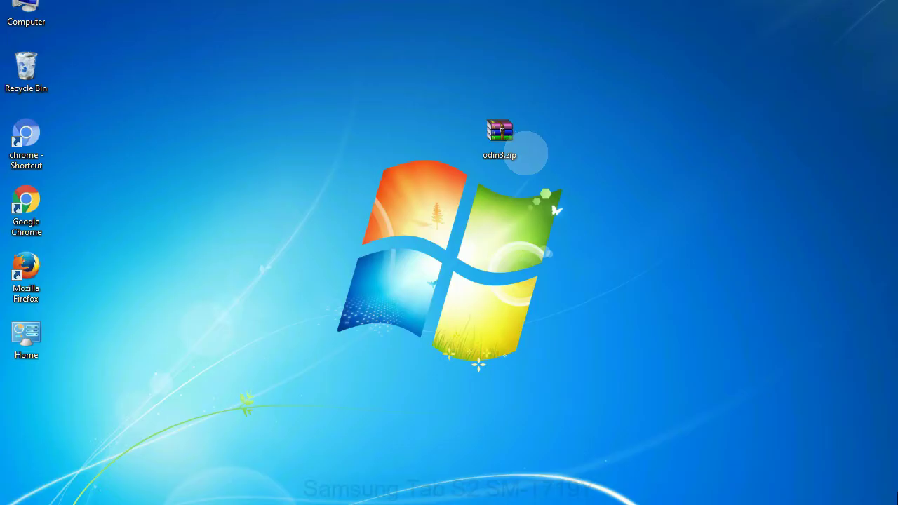
click(512, 140)
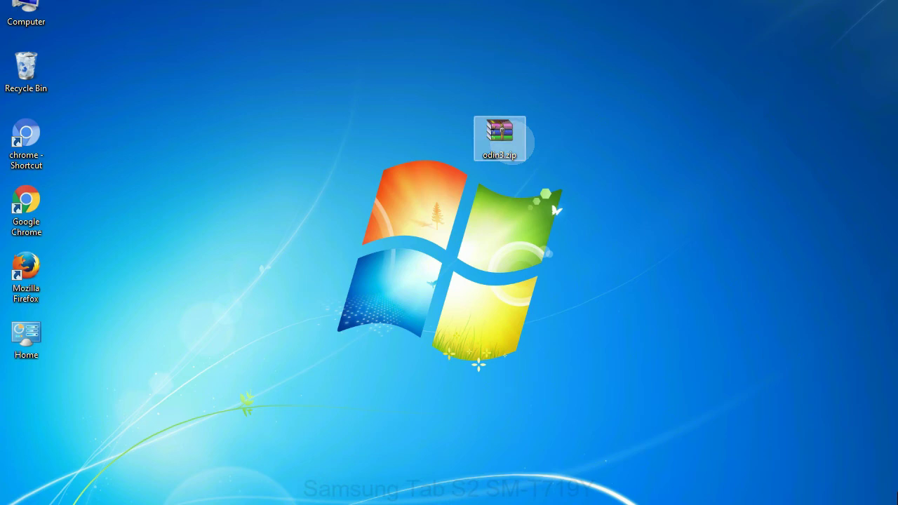
click(532, 147)
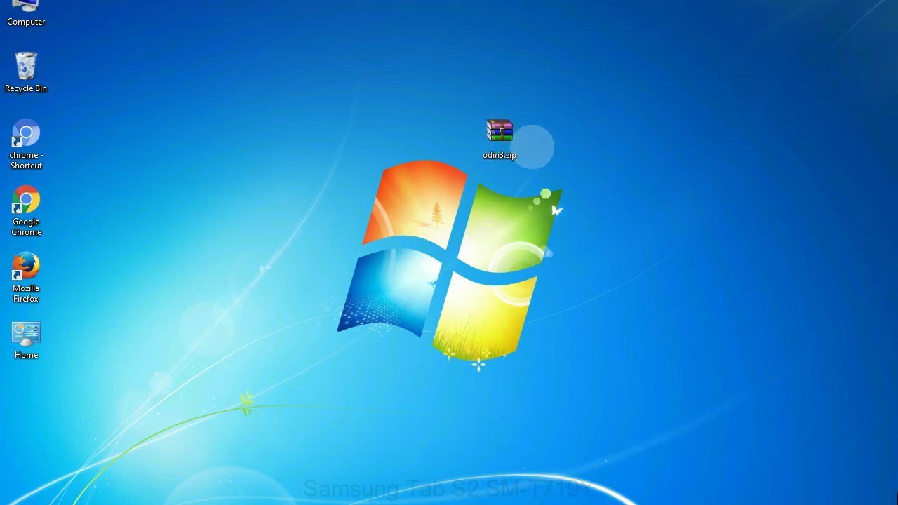